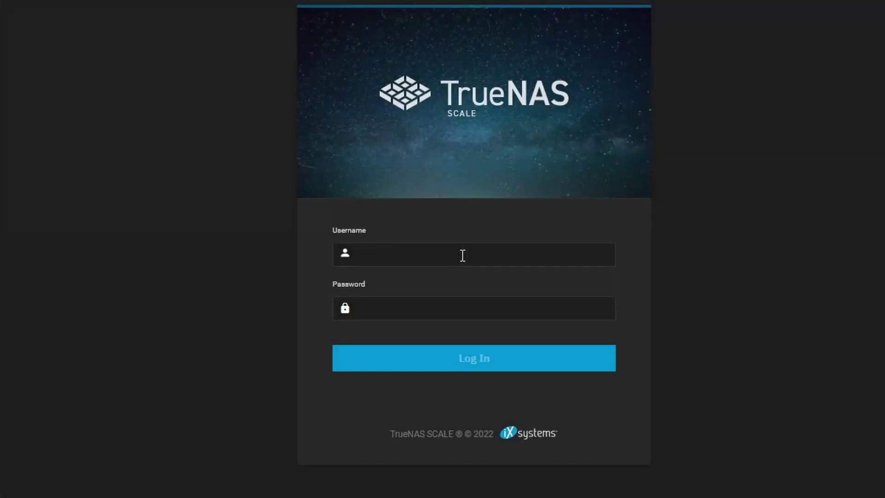
# Step: Log in with the administrator account and confirm the dashboard's Storage card shows Mirror8 as DEGRADED
pyautogui.click(463, 255)
pyautogui.write('admin')
pyautogui.press('Tab')
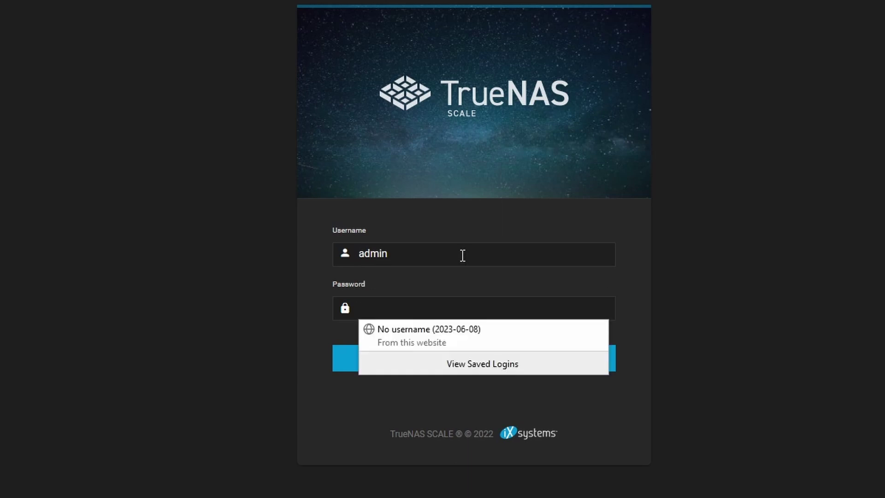
pyautogui.write('1234')
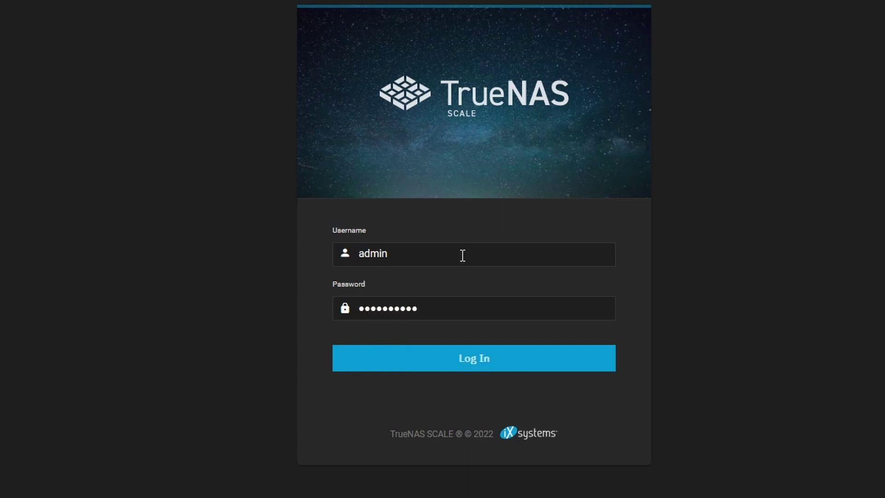
pyautogui.press('Return')
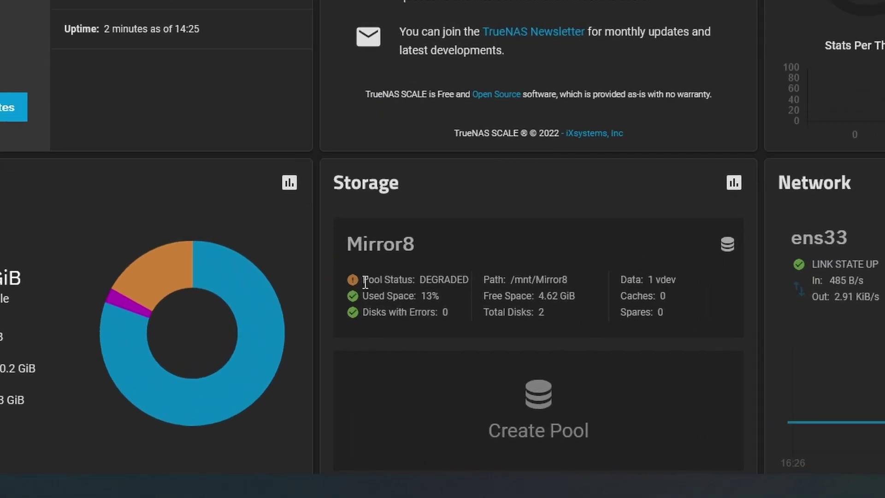
pyautogui.moveTo(396, 374); pyautogui.dragTo(457, 376)
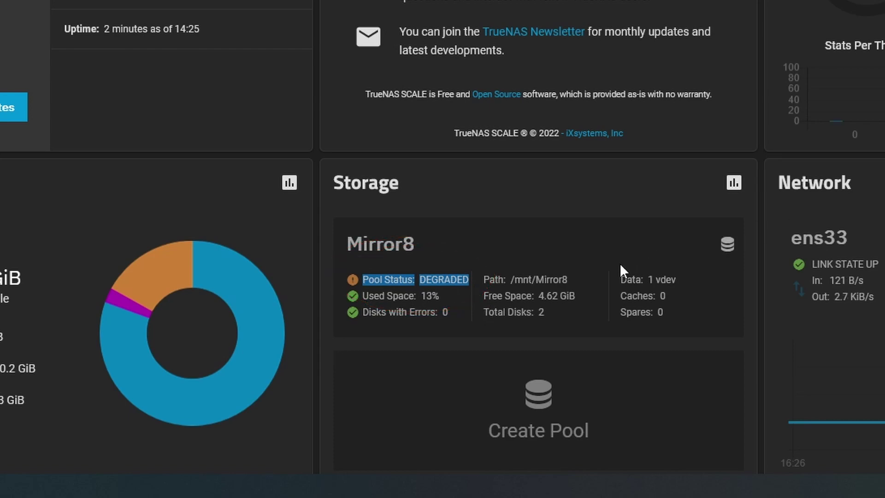
pyautogui.click(727, 244)
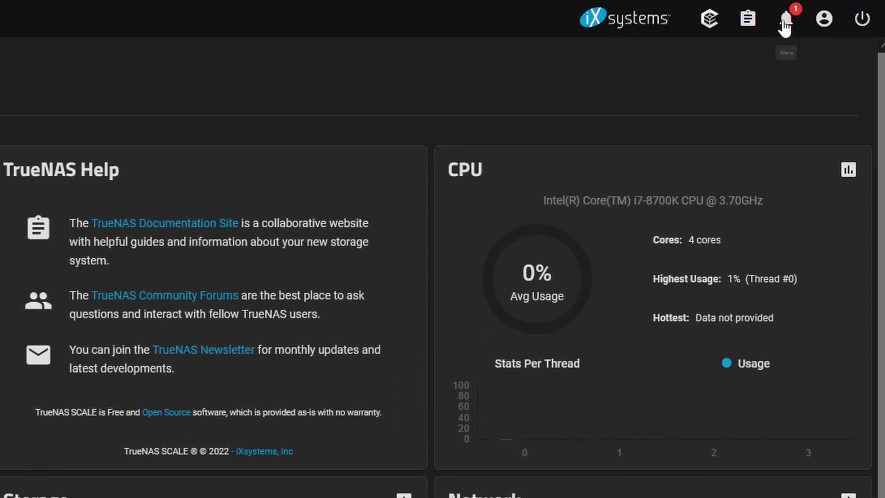
# Step: Open the system alerts and read the critical alert that pool Mirror8 is degraded
pyautogui.click(782, 21)
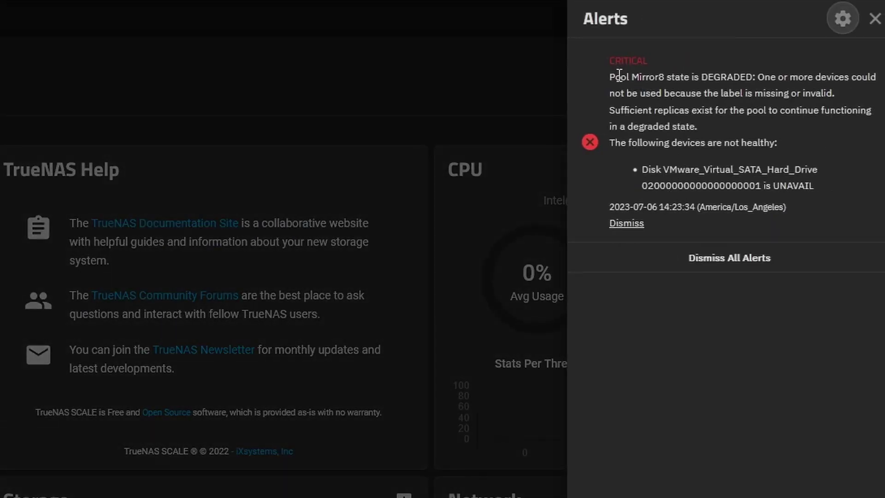
pyautogui.moveTo(619, 75); pyautogui.dragTo(816, 171)
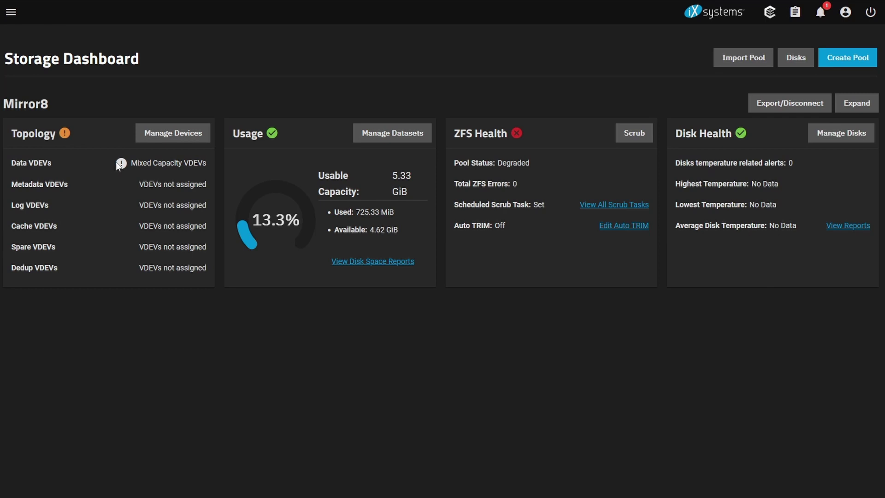
# Step: Open Mirror8's devices, expand the mirror, and inspect the unavailable disk, sda and the mirror vdev
pyautogui.click(174, 134)
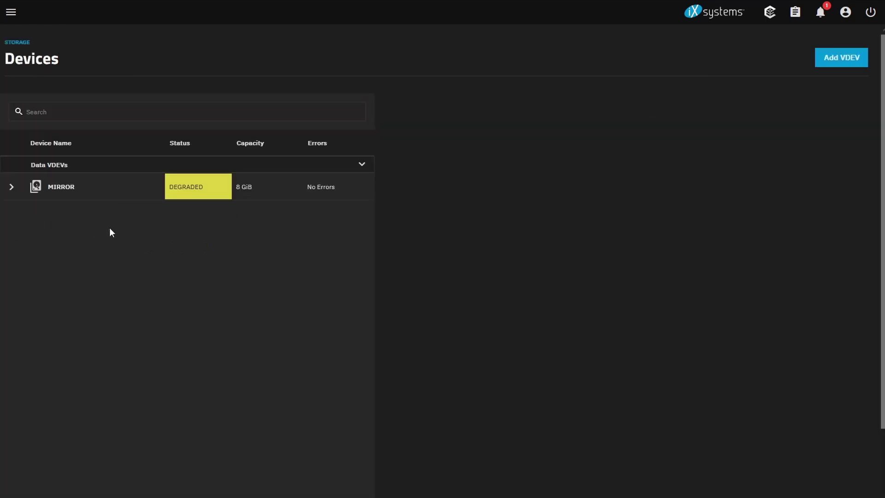
pyautogui.click(11, 187)
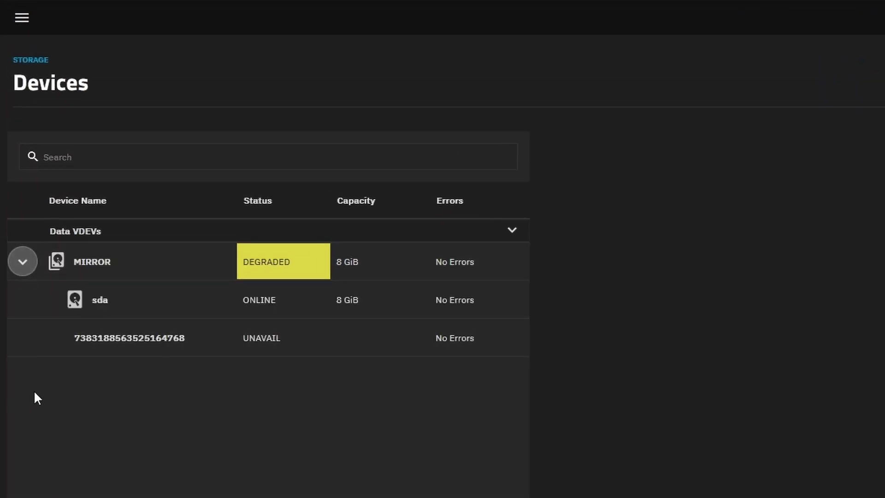
pyautogui.click(211, 340)
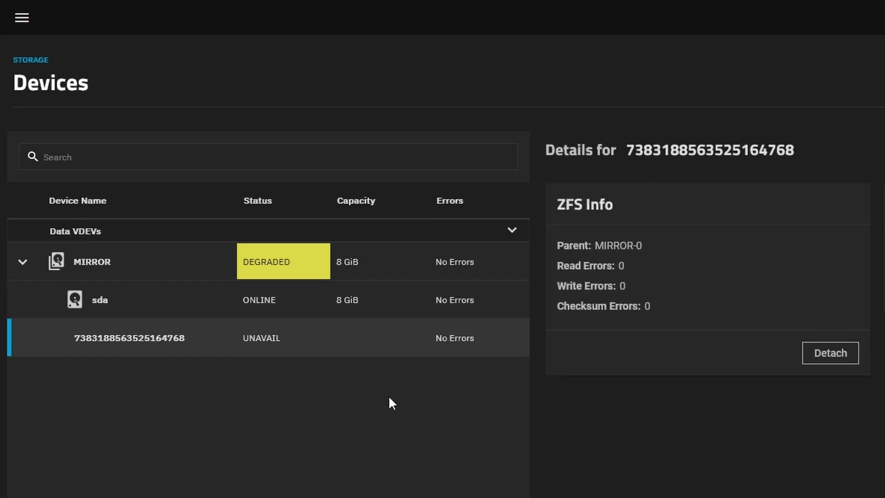
pyautogui.click(179, 307)
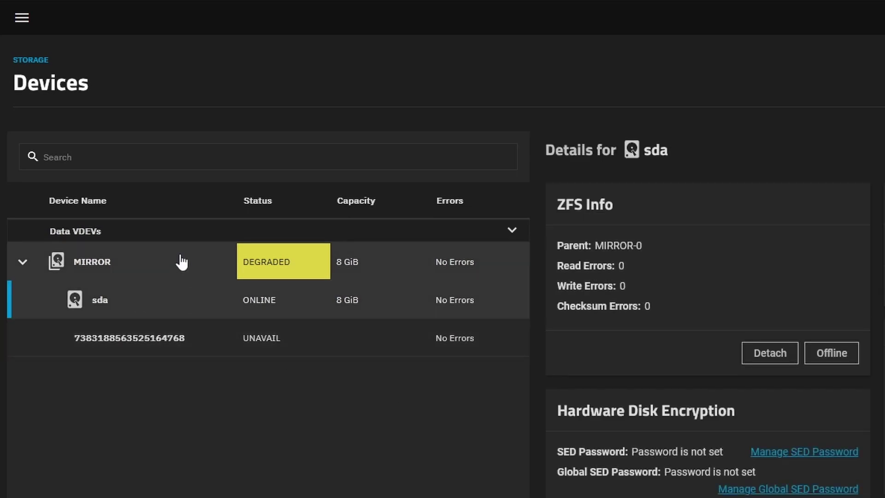
pyautogui.click(179, 258)
pyautogui.click(23, 261)
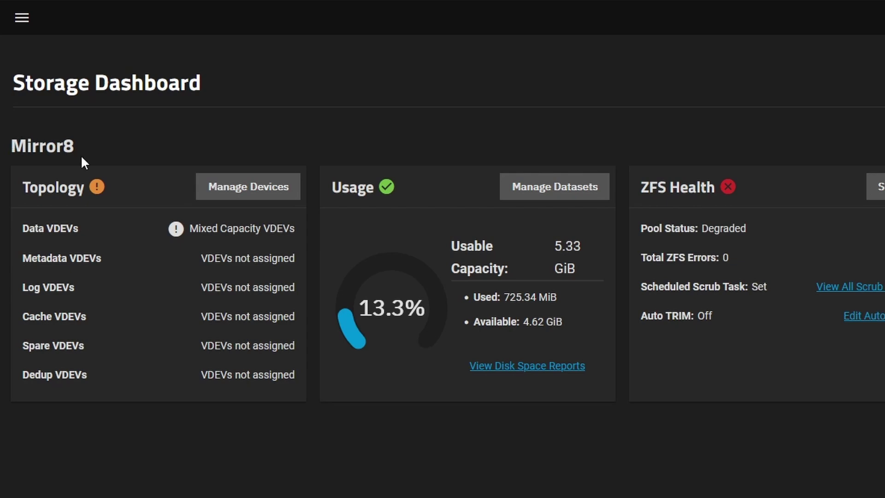
pyautogui.click(244, 198)
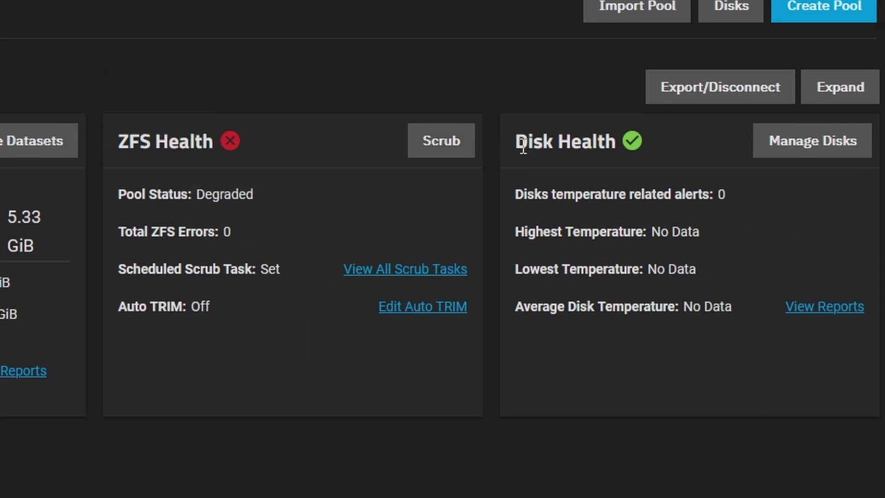
pyautogui.moveTo(523, 147); pyautogui.dragTo(641, 145)
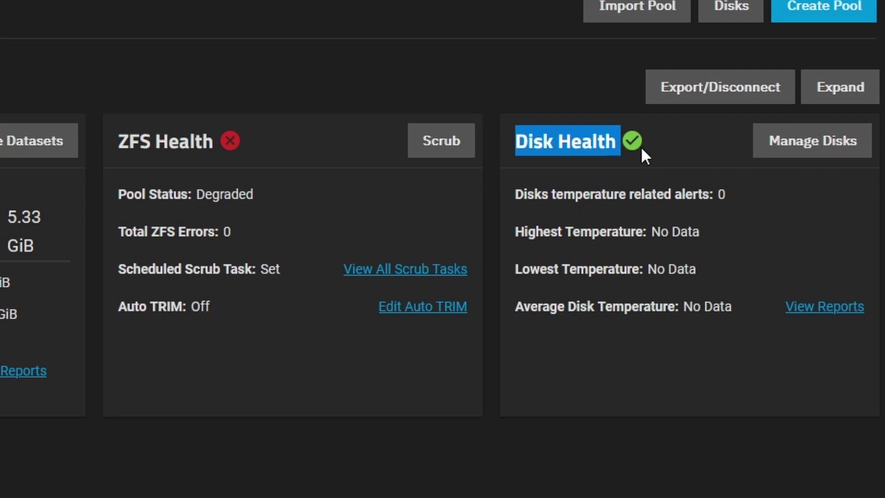
pyautogui.click(786, 142)
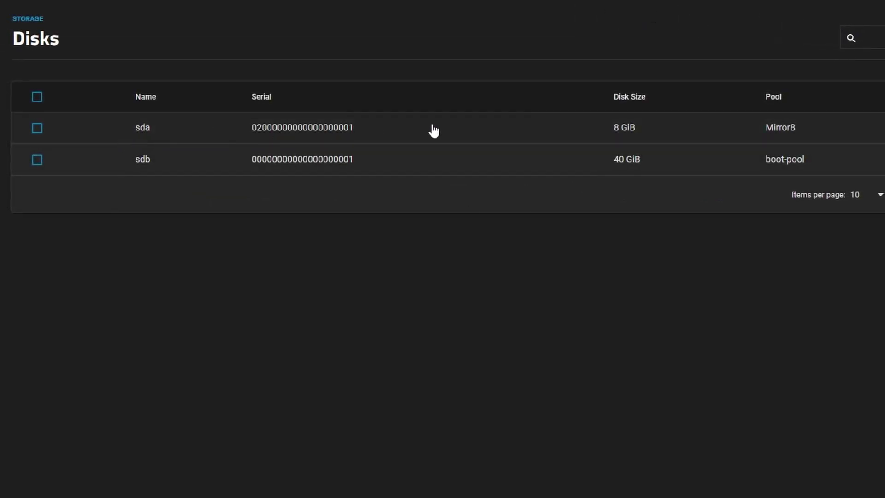
pyautogui.click(456, 132)
pyautogui.click(458, 137)
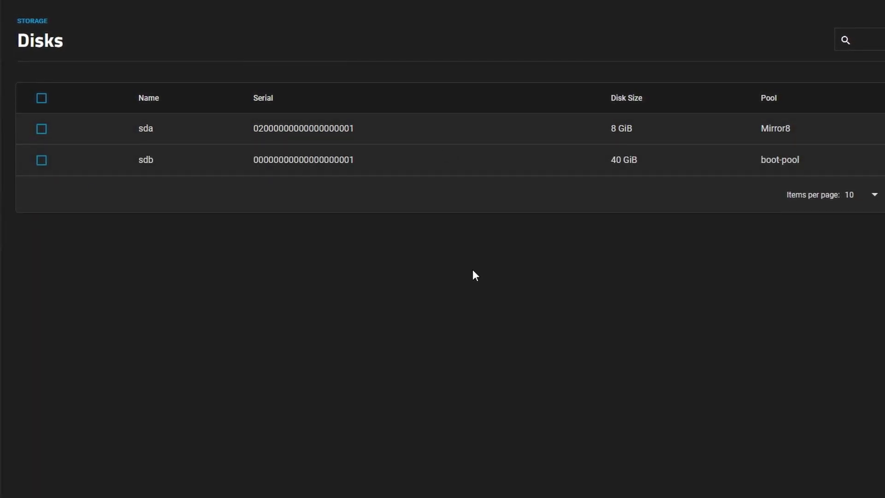
pyautogui.click(127, 131)
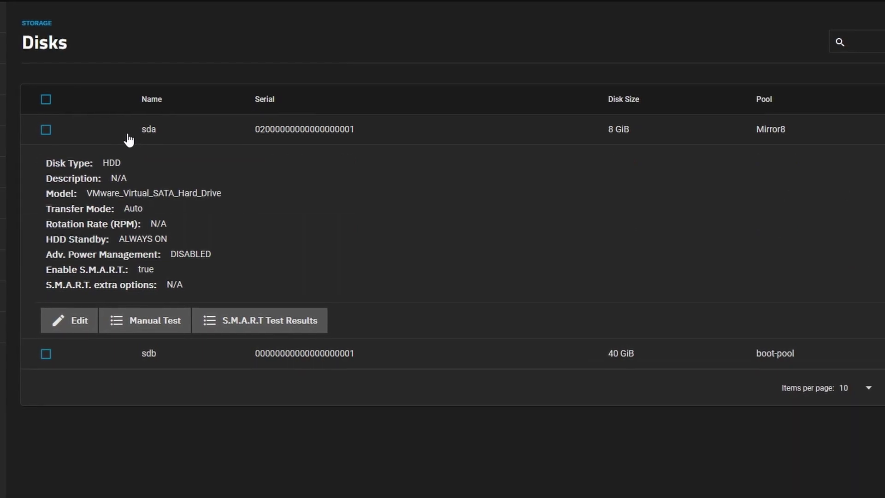
pyautogui.click(117, 139)
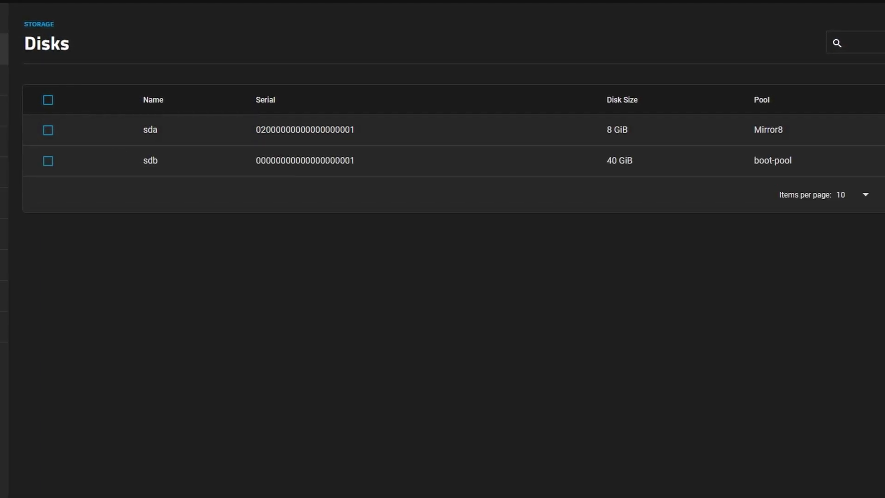
pyautogui.click(38, 24)
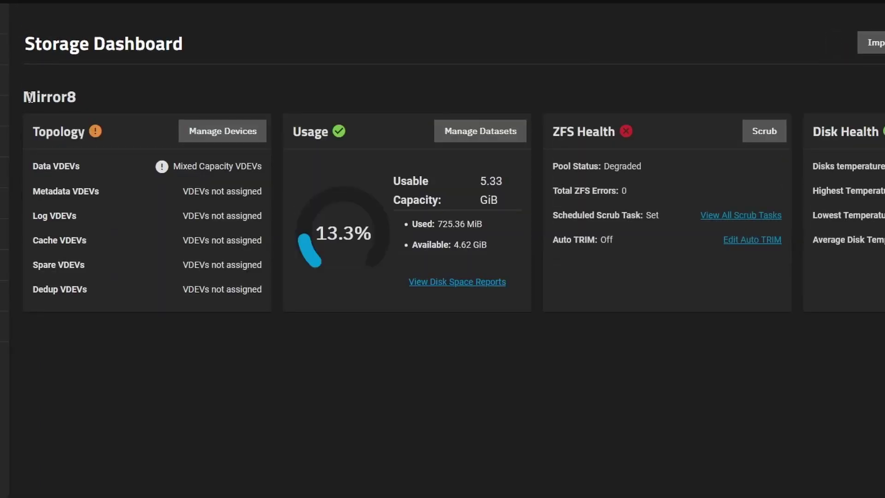
# Step: Open Mirror8's device list and expand the mirror, showing sda ONLINE and the other member UNAVAIL
pyautogui.click(226, 133)
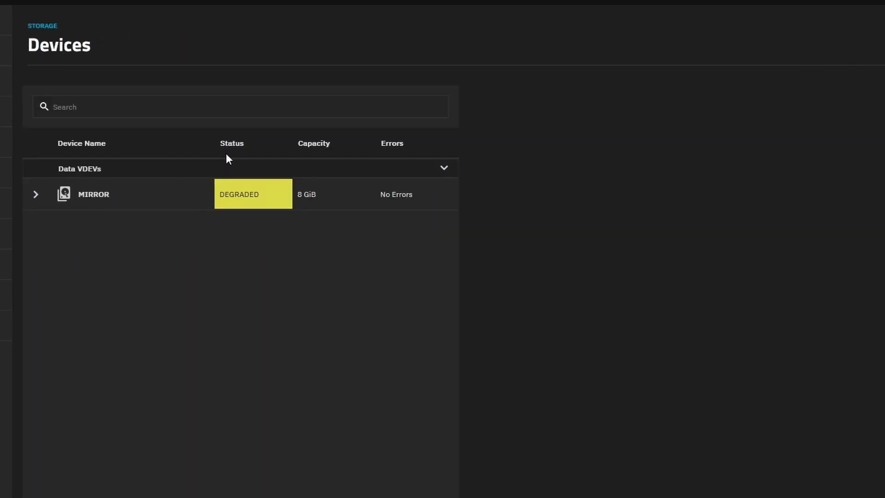
pyautogui.click(35, 194)
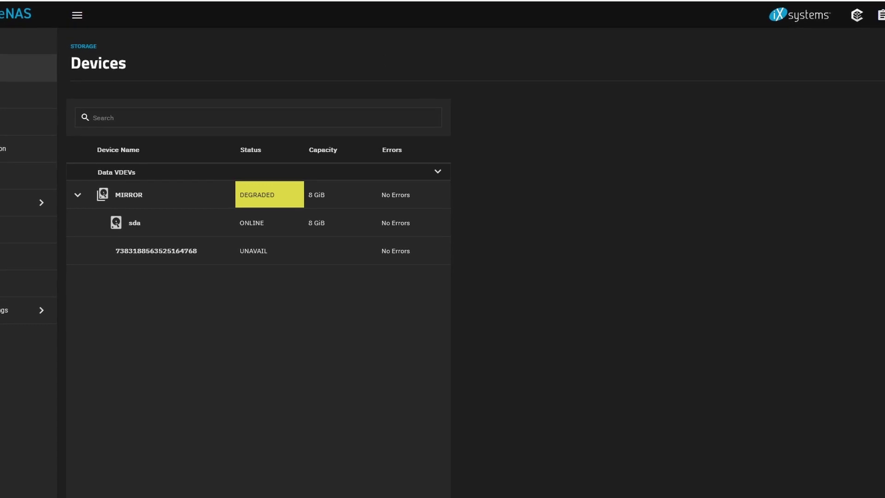
# Step: From the Storage Dashboard, open Mirror8's devices and expand the mirror to show sda and sdc ONLINE
pyautogui.click(87, 48)
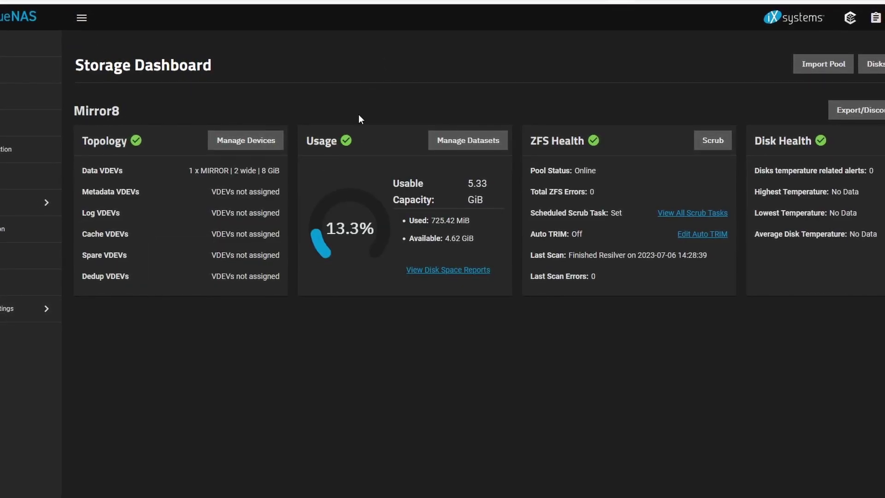
pyautogui.moveTo(102, 171); pyautogui.dragTo(261, 171)
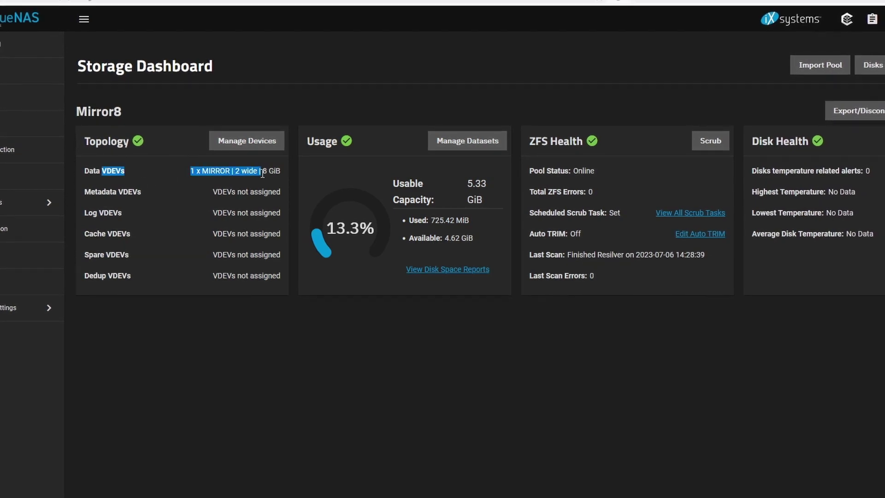
pyautogui.click(187, 186)
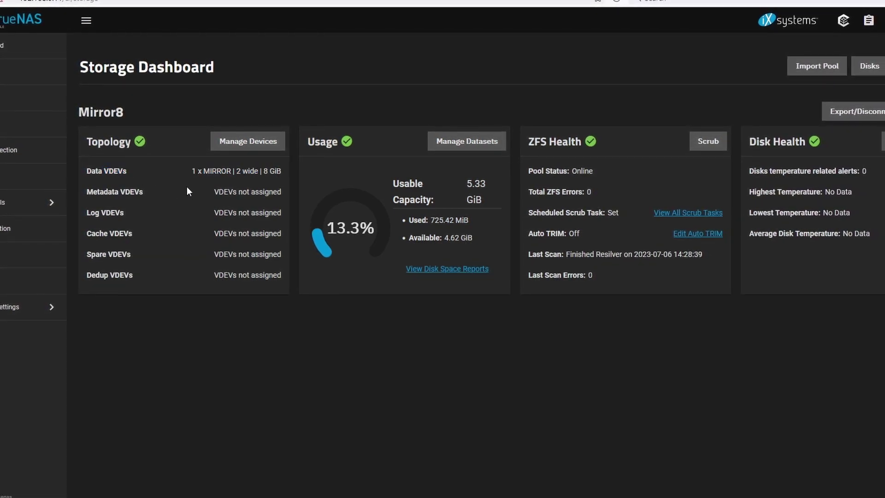
pyautogui.click(247, 141)
pyautogui.click(87, 195)
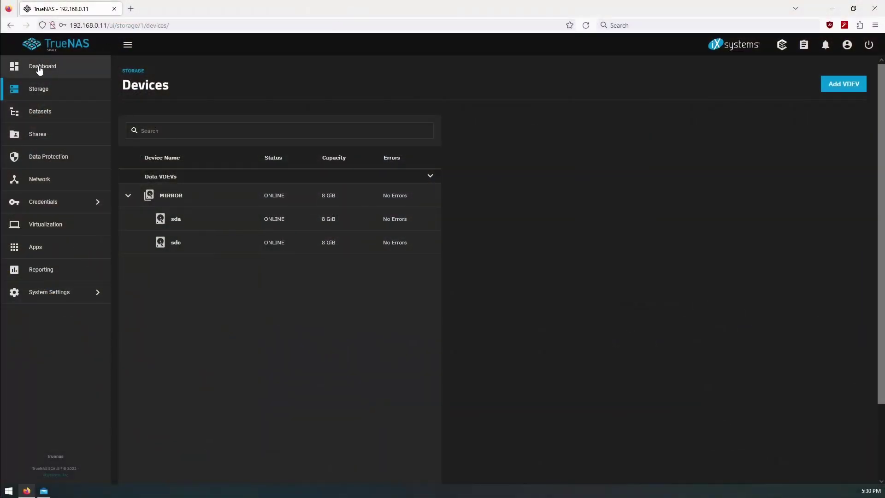
# Step: Return to the dashboard and review the Mail alert that Mirror8 is DEGRADED with one disk REMOVED
pyautogui.click(41, 74)
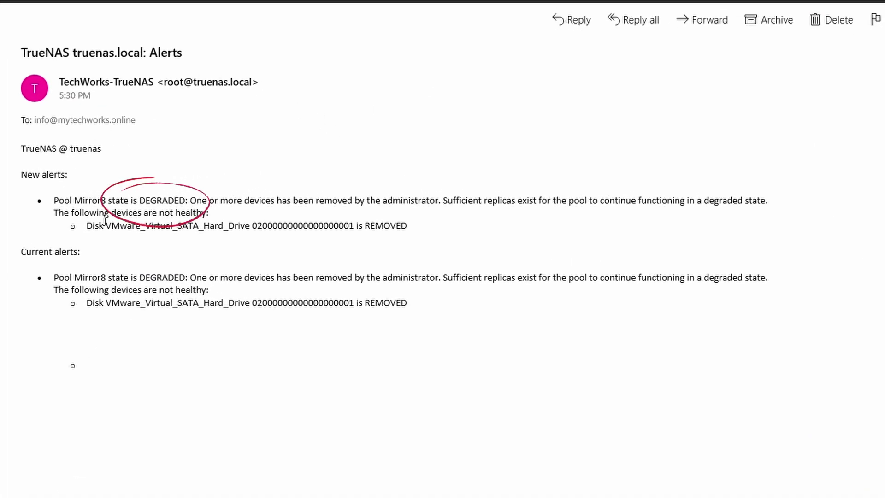
pyautogui.moveTo(72, 212); pyautogui.dragTo(322, 281)
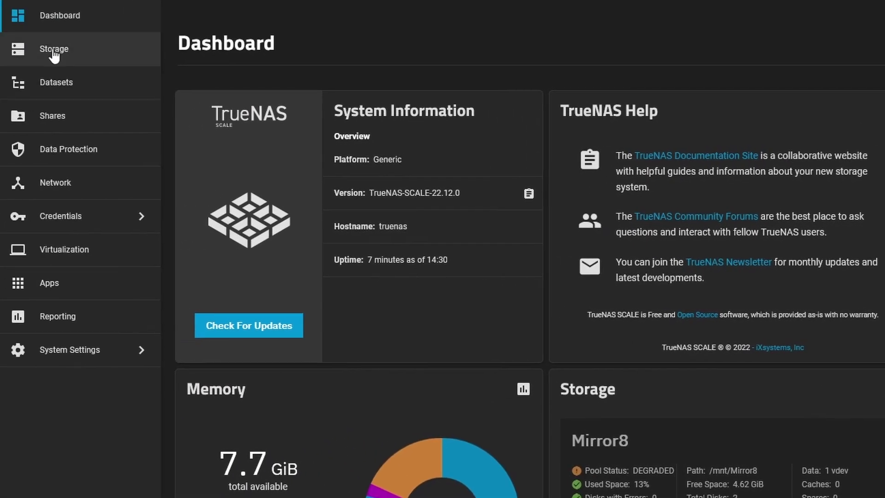
# Step: Open Mirror8's device list, expand the degraded mirror, and show the REMOVED disk's details
pyautogui.click(53, 48)
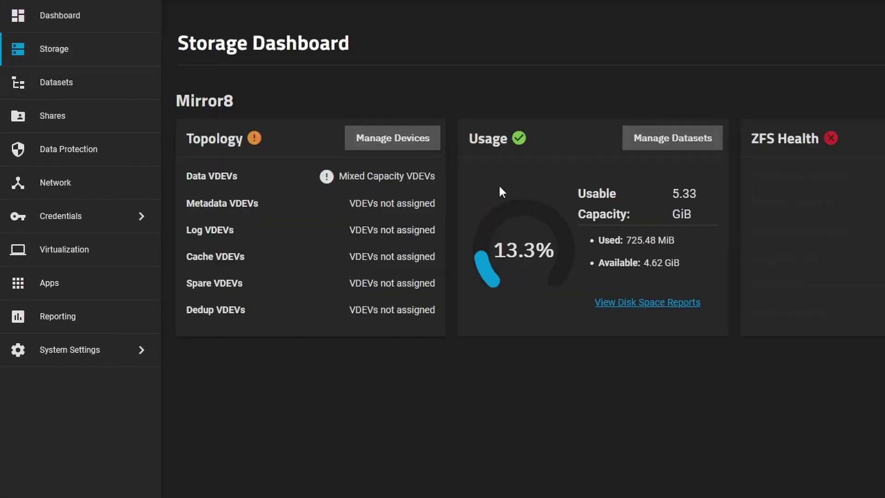
pyautogui.click(375, 143)
pyautogui.click(217, 220)
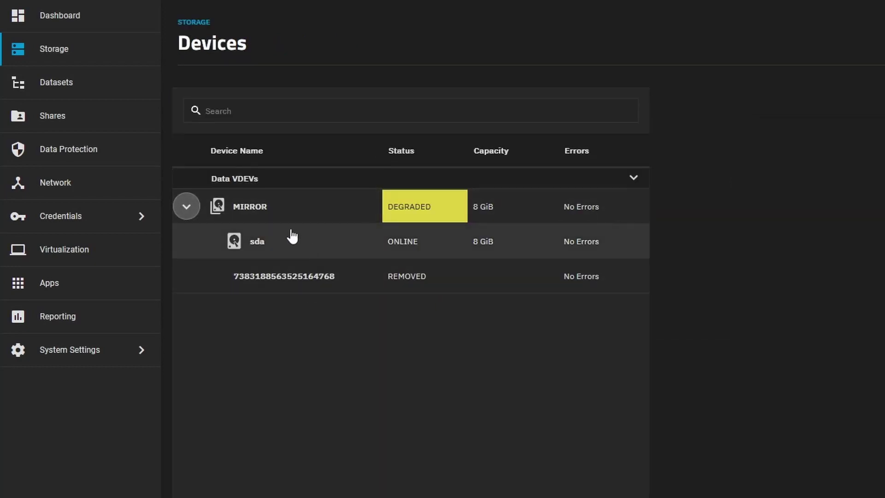
pyautogui.click(312, 276)
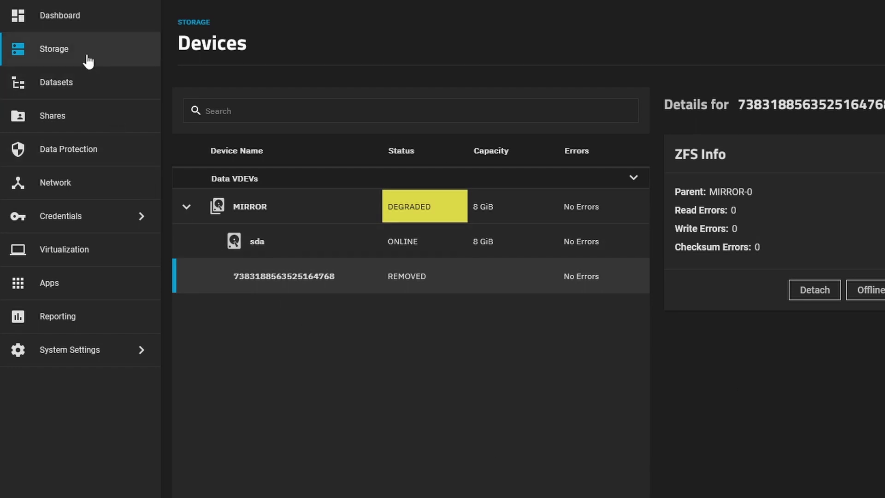
# Step: Return to the Storage Dashboard and highlight the single unassigned disk and Mirror8's Degraded pool status
pyautogui.click(185, 24)
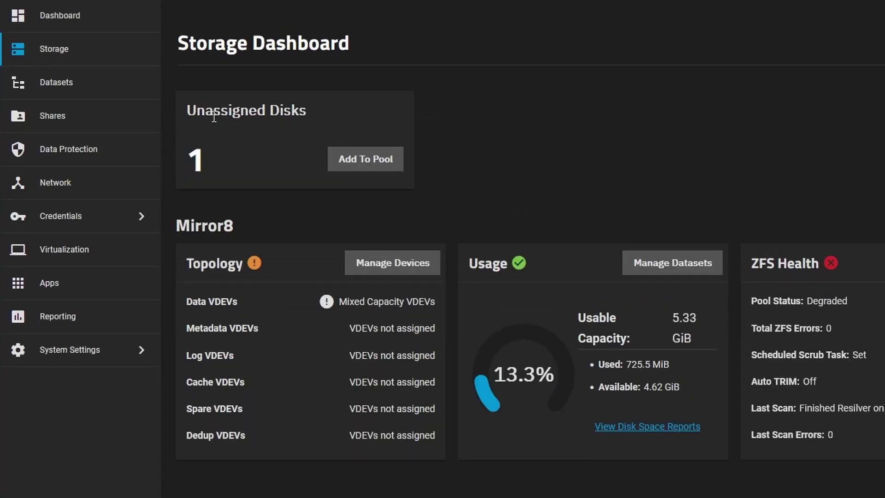
pyautogui.moveTo(186, 113); pyautogui.dragTo(339, 124)
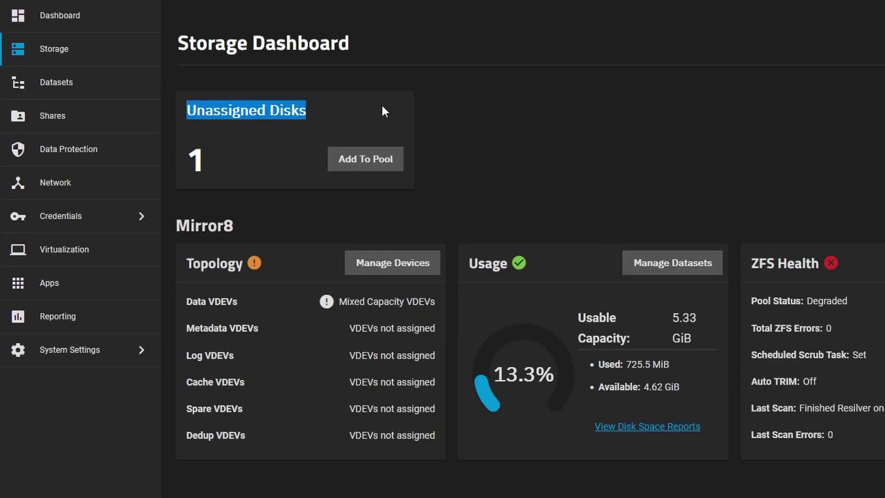
pyautogui.click(237, 158)
pyautogui.doubleClick(195, 159)
pyautogui.click(254, 179)
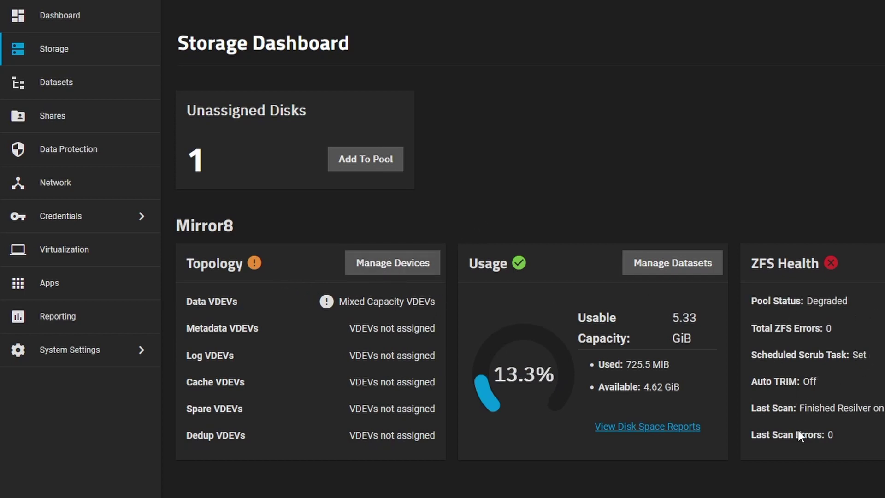
pyautogui.moveTo(847, 435)
pyautogui.mouseDown()
pyautogui.moveTo(747, 323)
pyautogui.moveTo(657, 184)
pyautogui.mouseUp()
pyautogui.click(652, 182)
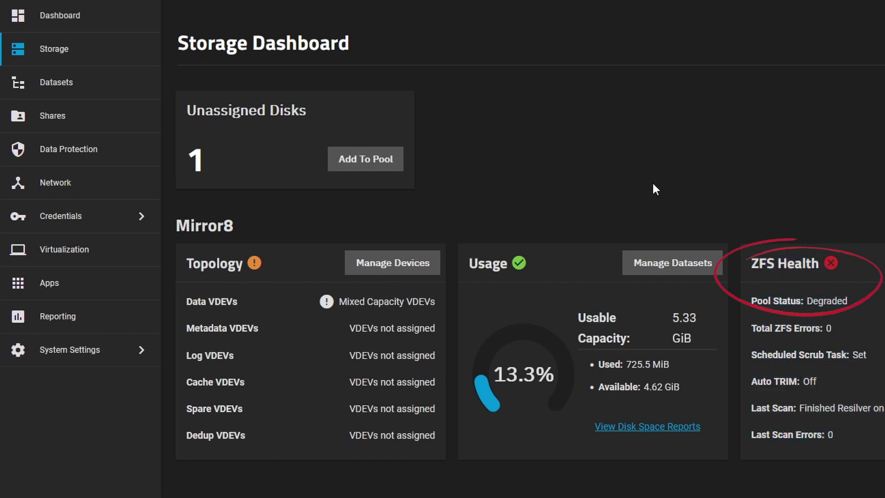
pyautogui.moveTo(802, 301); pyautogui.dragTo(876, 305)
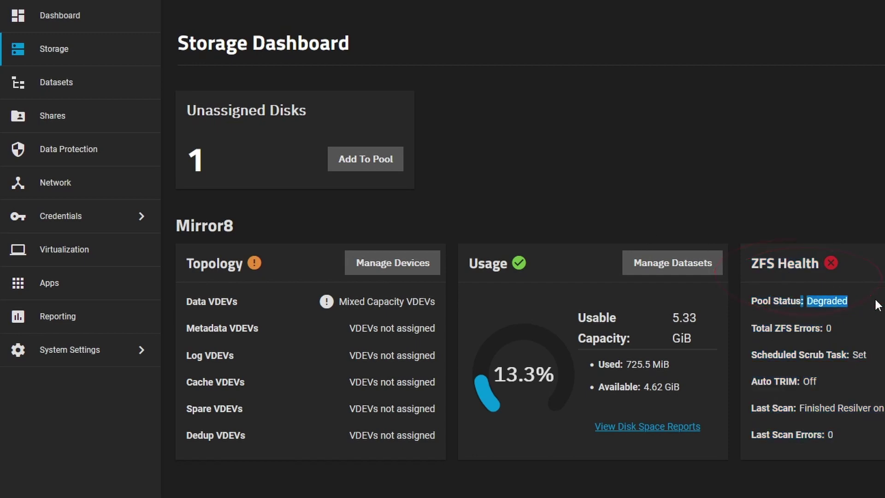
pyautogui.click(540, 192)
pyautogui.click(364, 170)
pyautogui.click(507, 343)
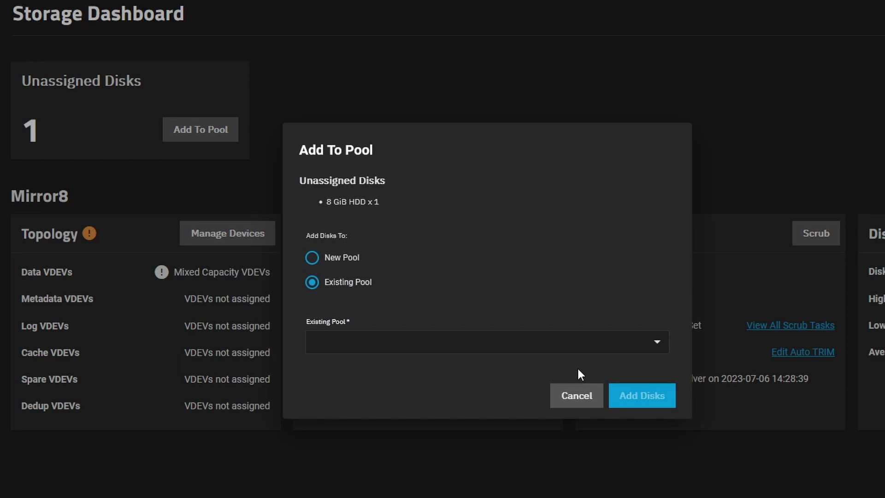
pyautogui.click(559, 350)
pyautogui.click(438, 359)
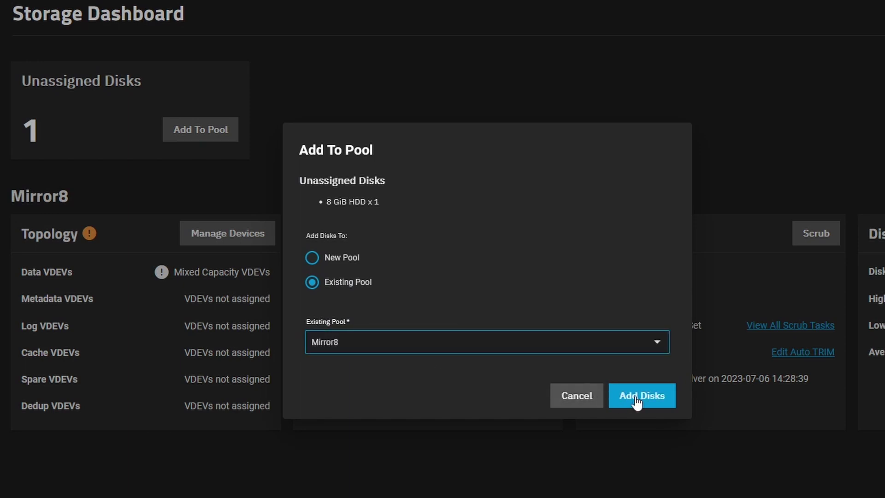
pyautogui.click(637, 402)
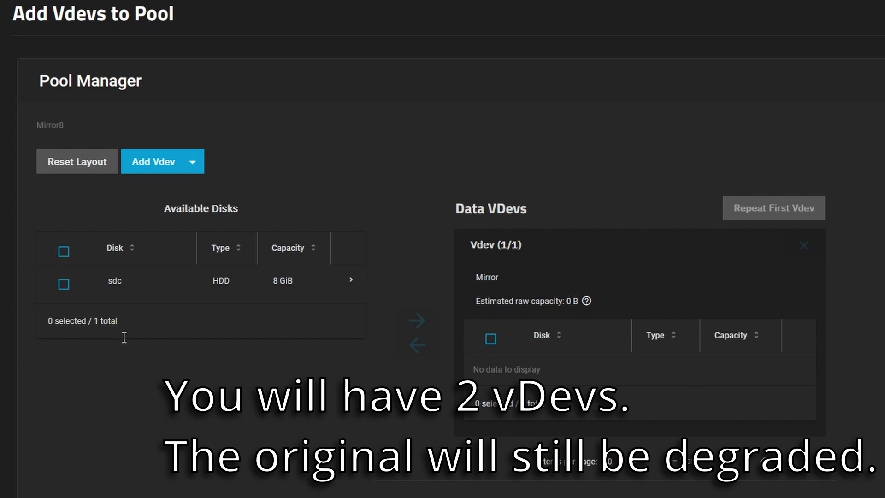
pyautogui.click(64, 284)
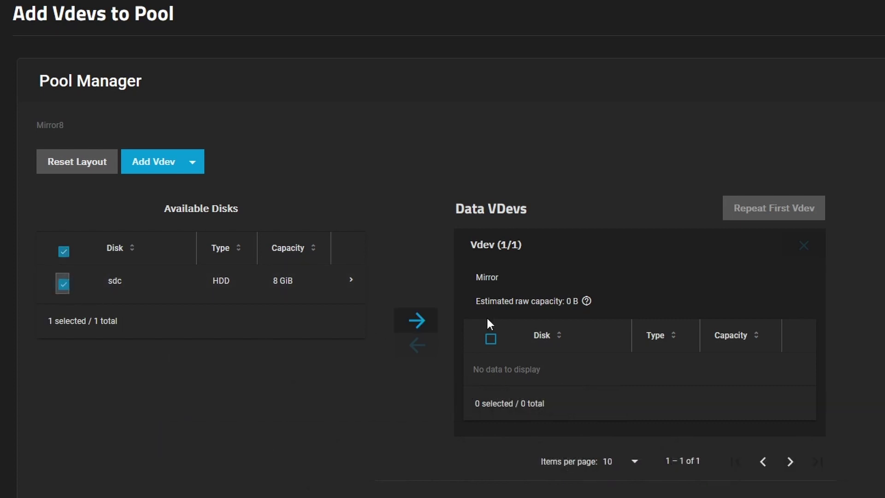
pyautogui.click(433, 319)
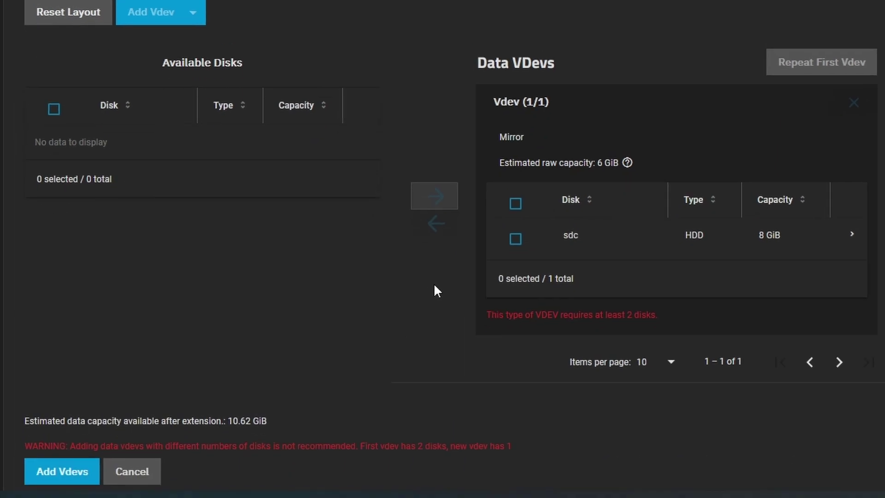
pyautogui.scroll(-1, 435, 289)
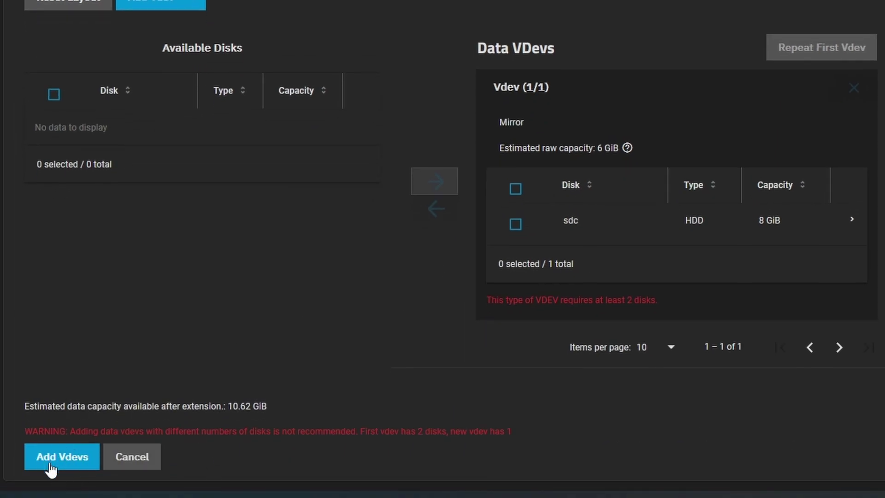
pyautogui.moveTo(59, 432); pyautogui.dragTo(237, 437)
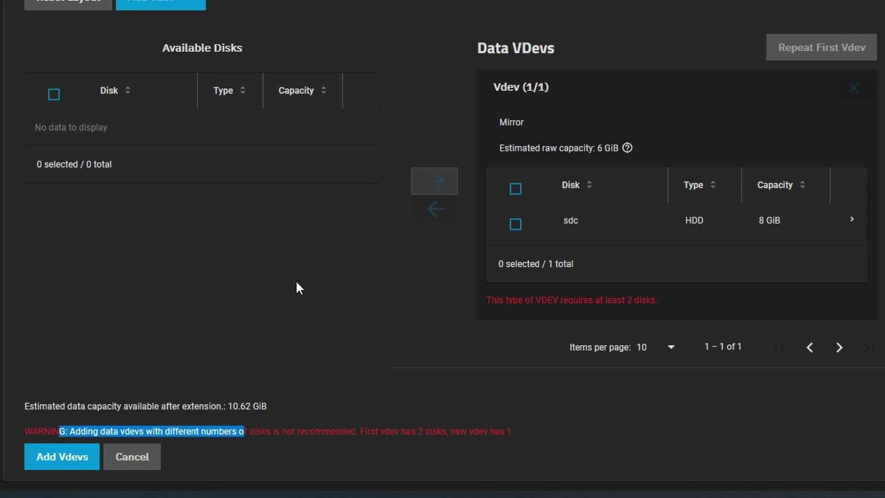
# Step: Abandon adding sdc as a separate vdev, then show the removed disk's details in Mirror8's mirror
pyautogui.click(152, 456)
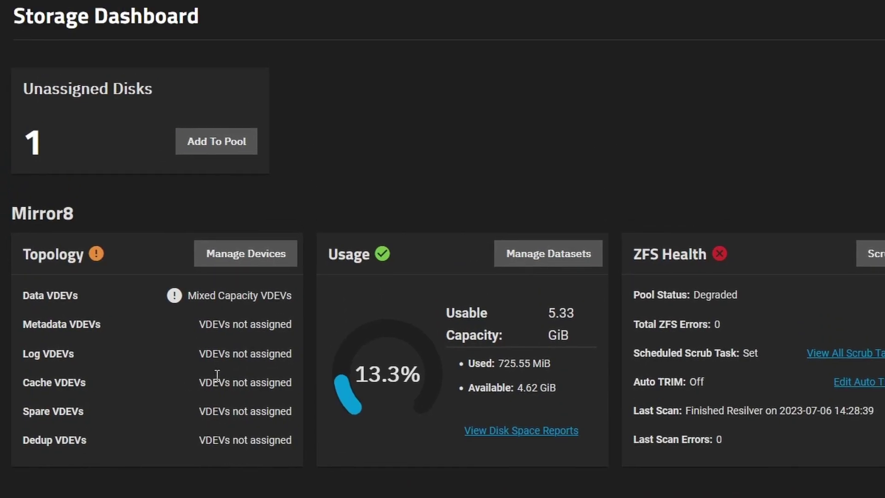
pyautogui.doubleClick(25, 221)
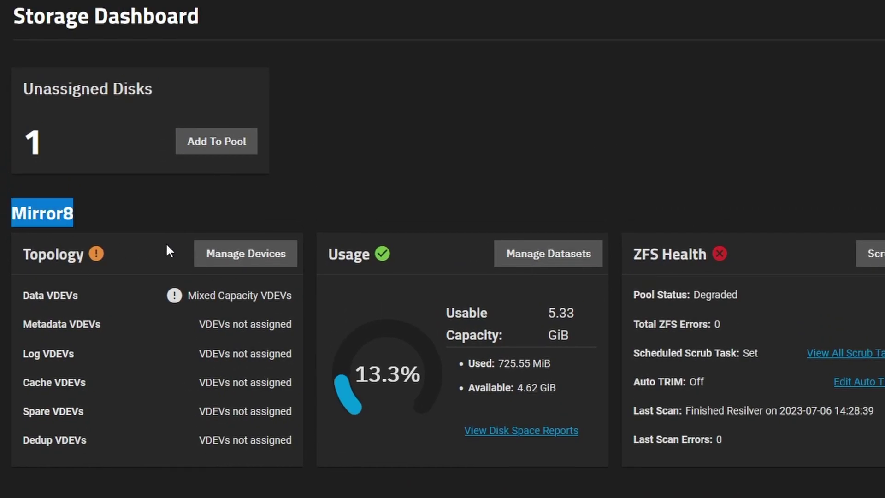
pyautogui.click(238, 253)
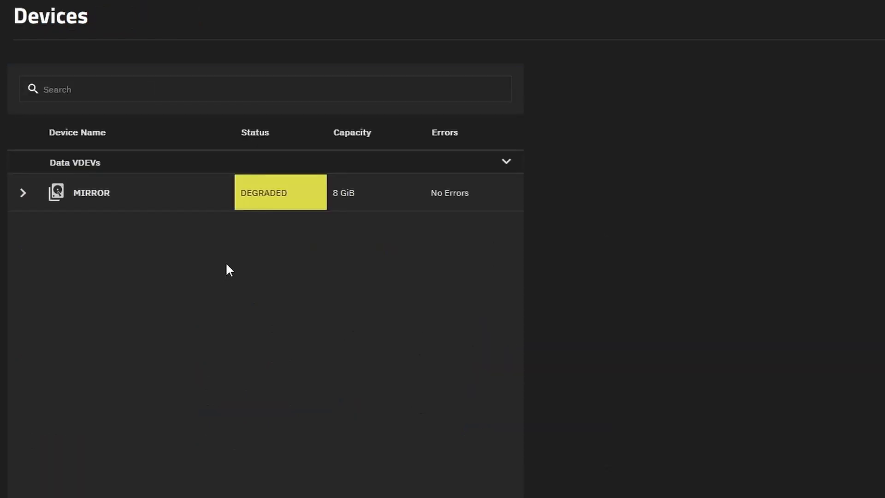
pyautogui.click(24, 194)
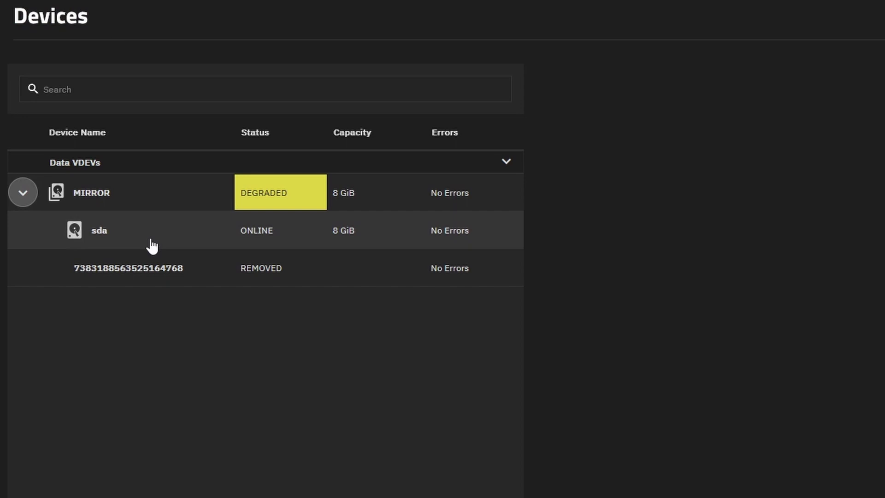
pyautogui.click(191, 271)
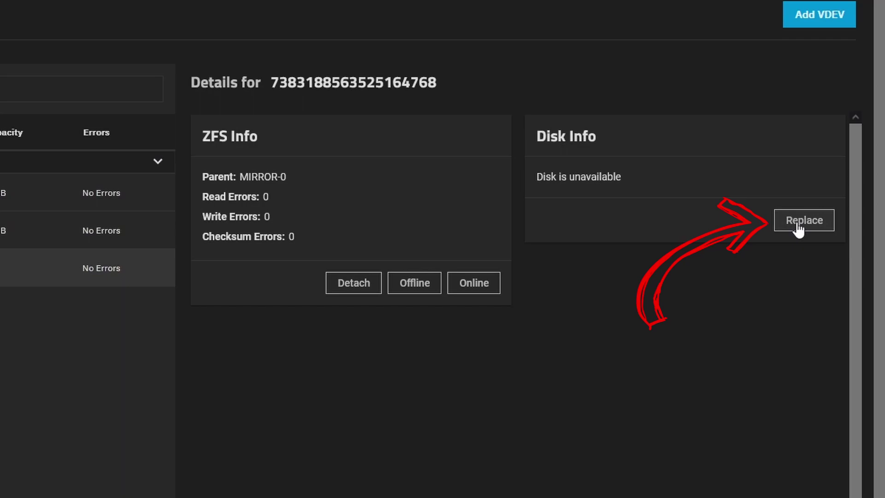
# Step: Replace the removed mirror member with 'sdc - 8 GiB' and confirm the disk replacement
pyautogui.click(799, 226)
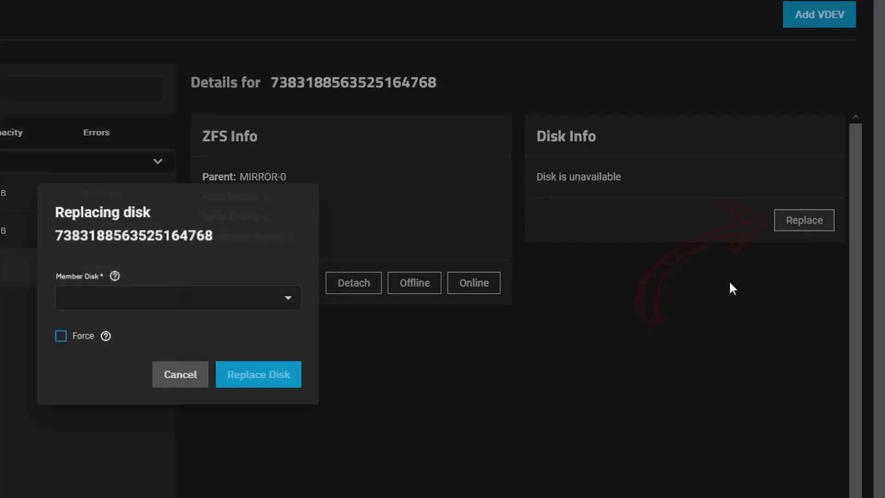
pyautogui.click(162, 304)
pyautogui.click(159, 308)
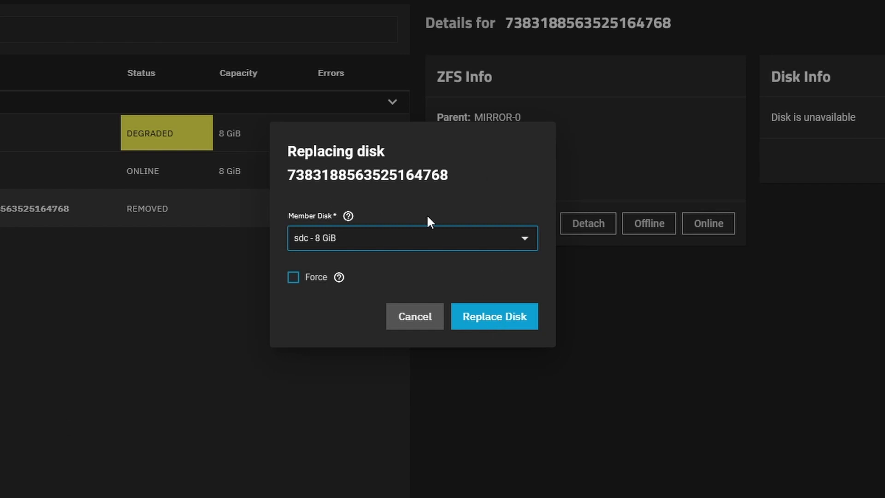
pyautogui.click(475, 314)
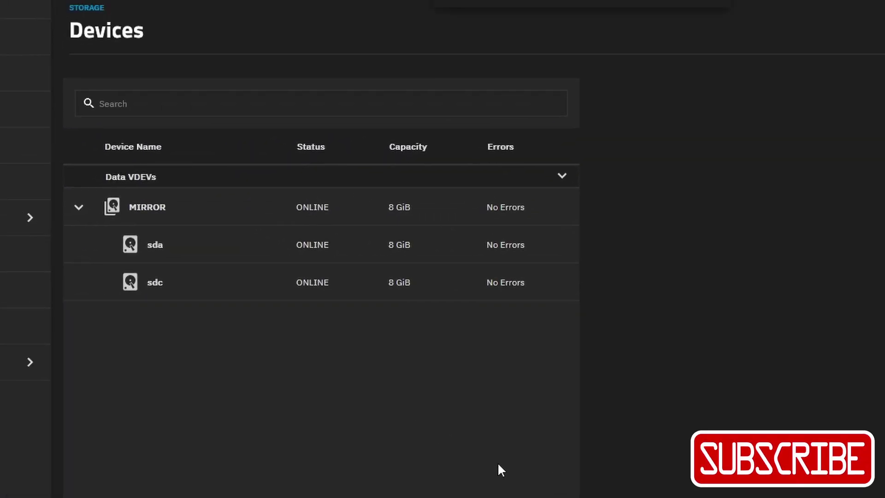
# Step: Check the ONLINE mirror rows, then review Mirror8's Data VDEVs summary on the Storage Dashboard
pyautogui.moveTo(529, 283); pyautogui.dragTo(196, 337)
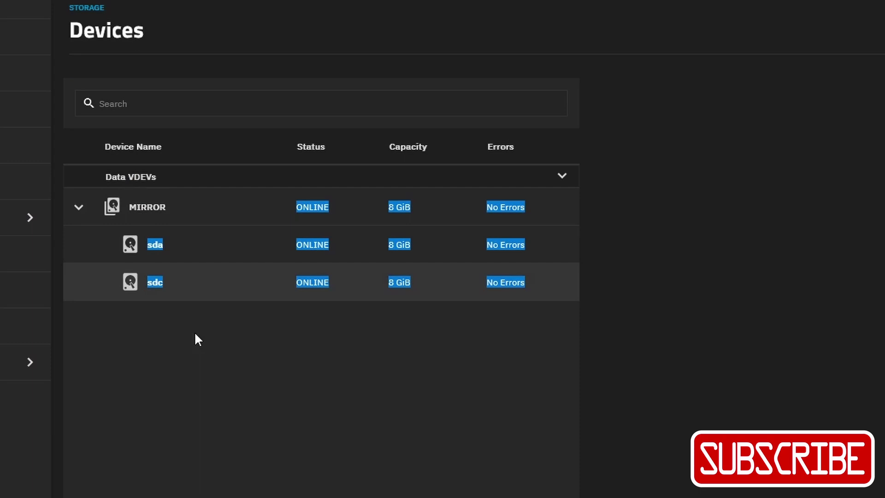
pyautogui.click(246, 456)
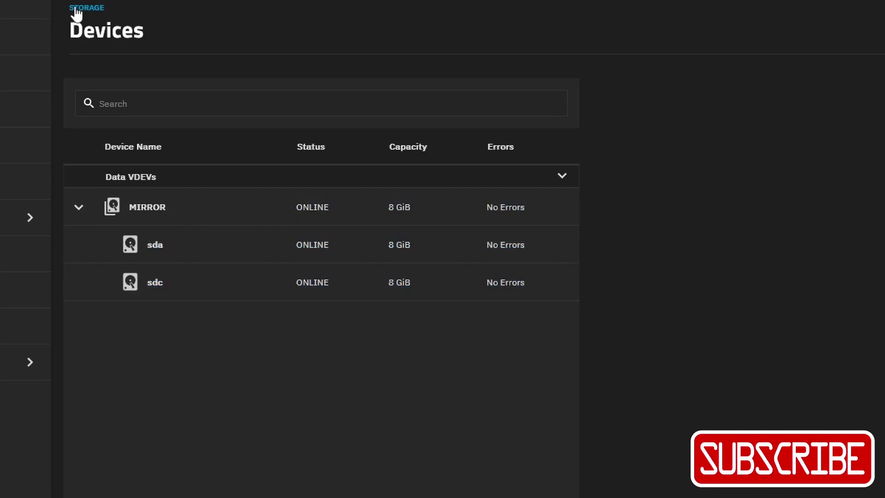
pyautogui.click(95, 8)
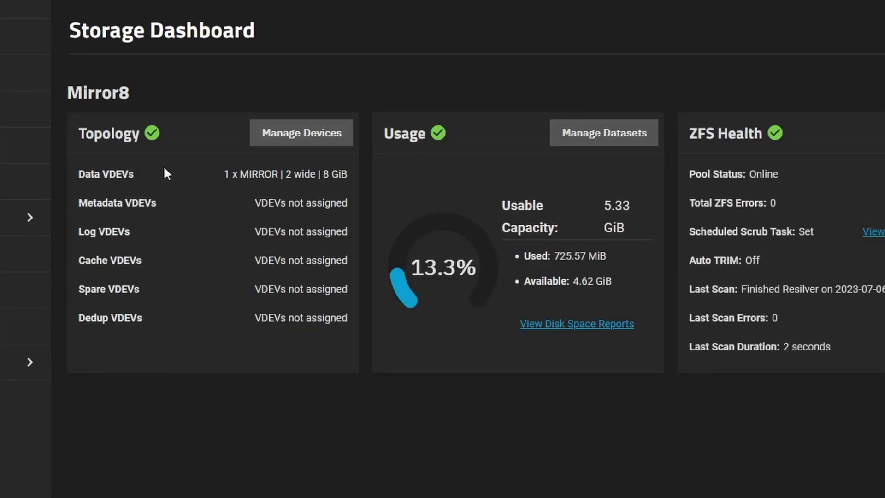
pyautogui.moveTo(166, 174); pyautogui.dragTo(349, 213)
pyautogui.click(320, 267)
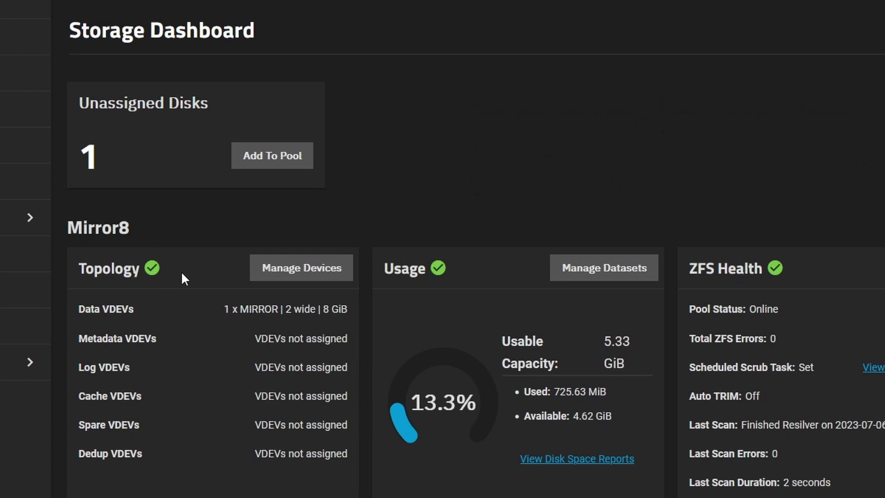
# Step: Open Mirror8's devices, expand MIRROR and inspect the details of sdc and sda
pyautogui.moveTo(83, 308); pyautogui.dragTo(244, 322)
pyautogui.click(236, 340)
pyautogui.click(286, 274)
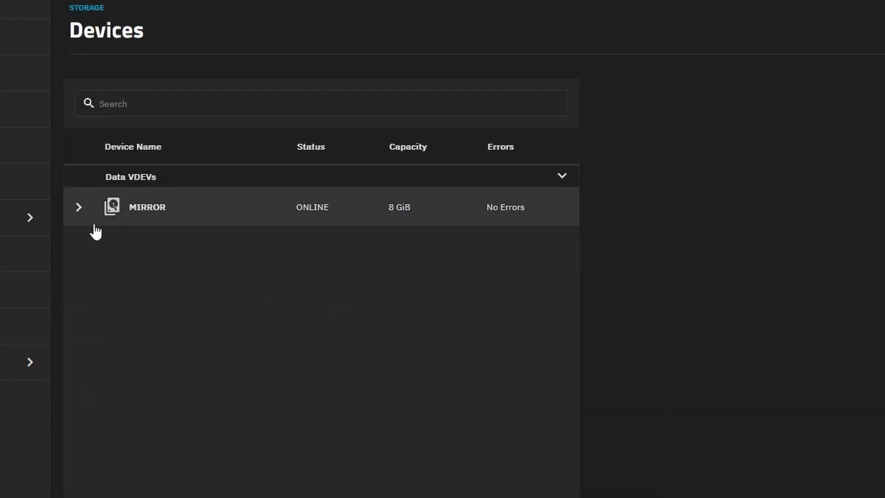
pyautogui.click(79, 207)
pyautogui.click(187, 291)
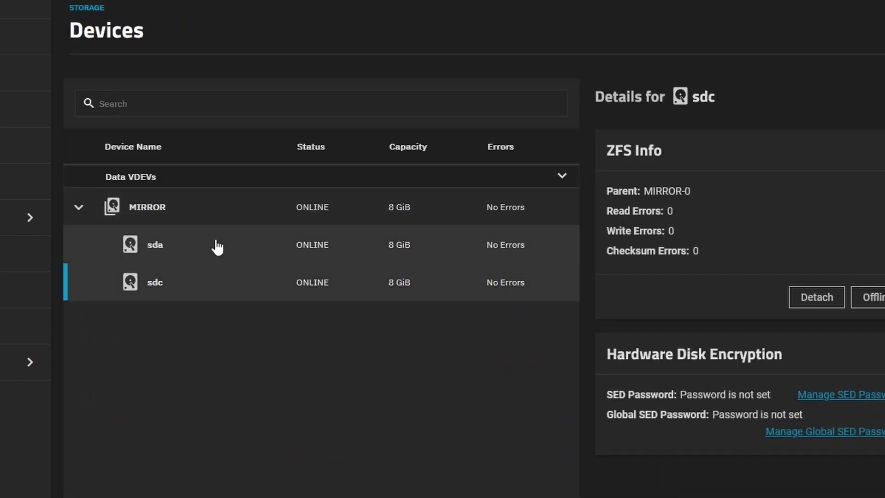
pyautogui.click(215, 247)
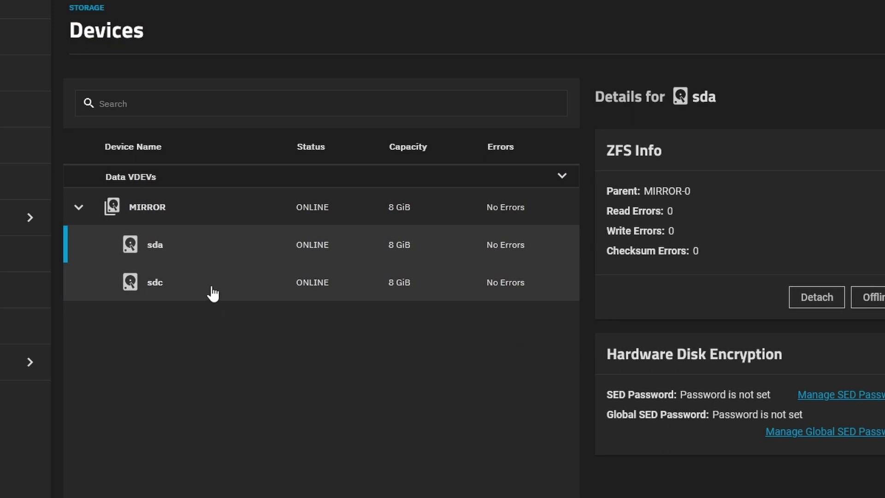
pyautogui.click(214, 293)
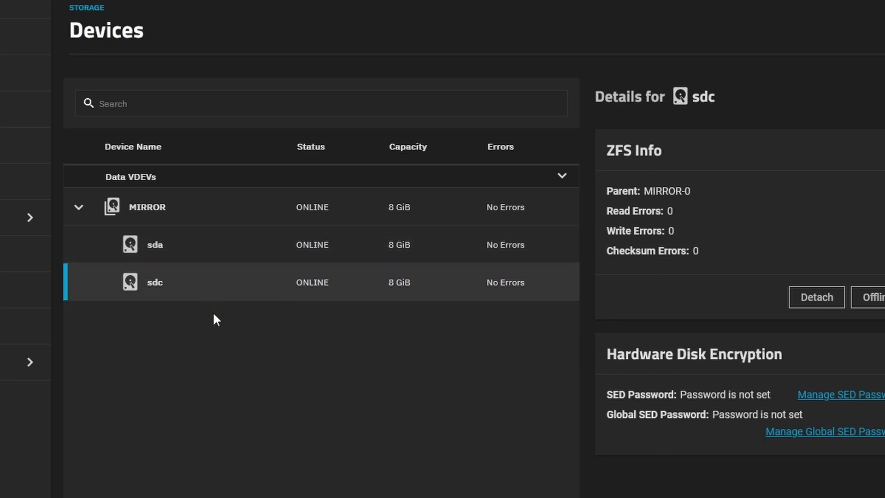
# Step: Go to the Disks list and expand the details of the spare 8 GiB disk sdd
pyautogui.click(28, 73)
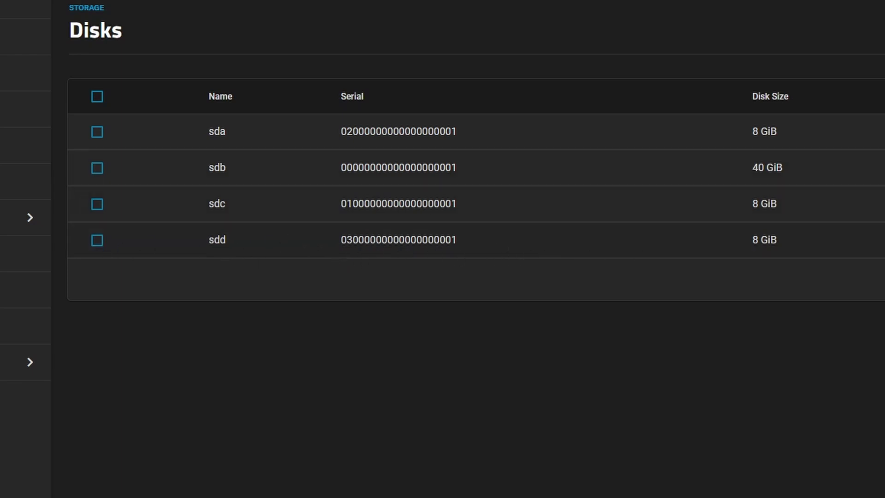
pyautogui.click(591, 253)
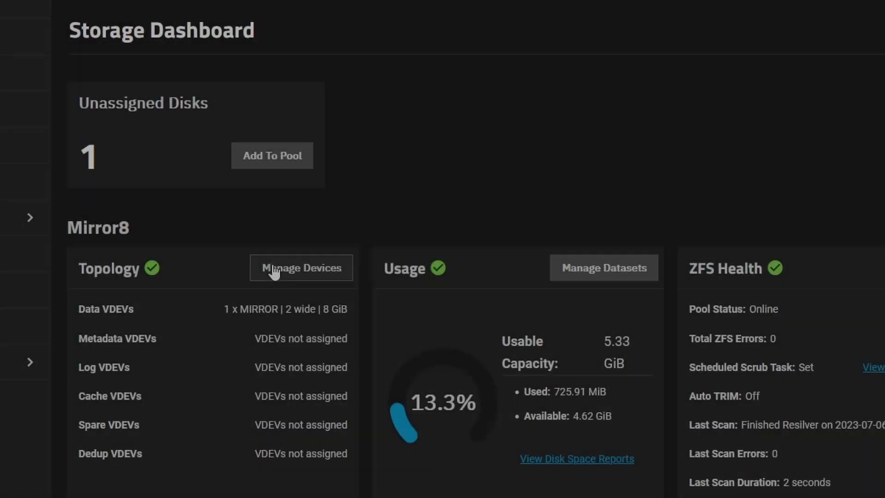
# Step: Start extending Mirror8's MIRROR vdev, choosing sdd (8 GiB) as the new disk
pyautogui.click(275, 272)
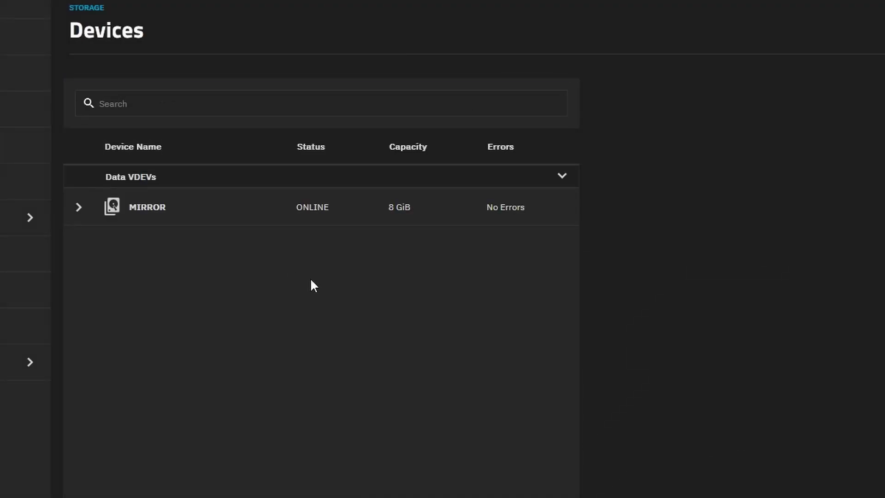
pyautogui.click(212, 211)
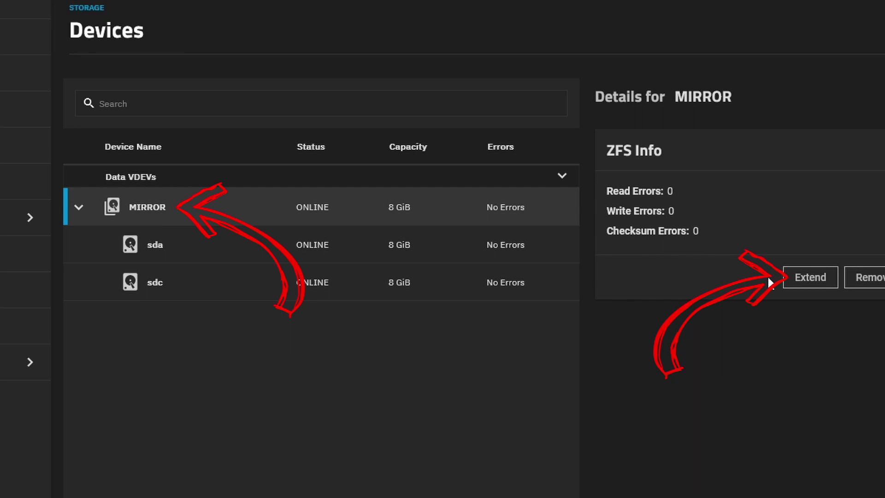
pyautogui.click(803, 278)
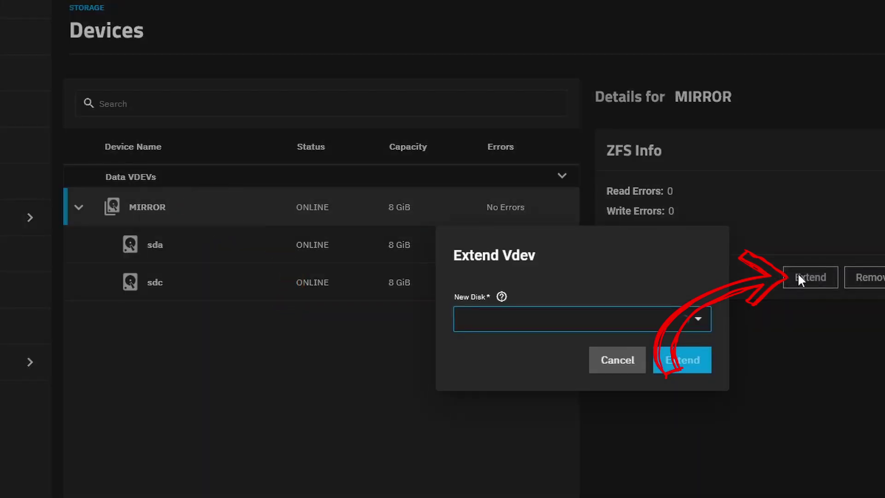
pyautogui.click(568, 325)
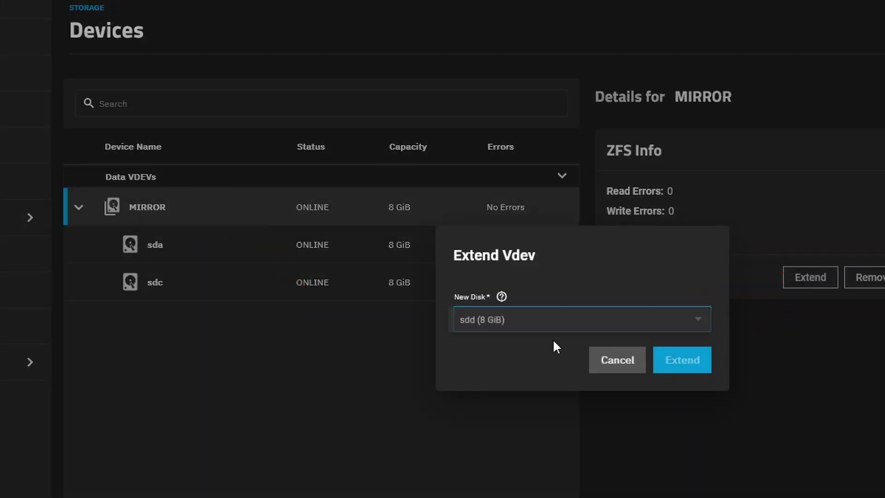
pyautogui.click(509, 330)
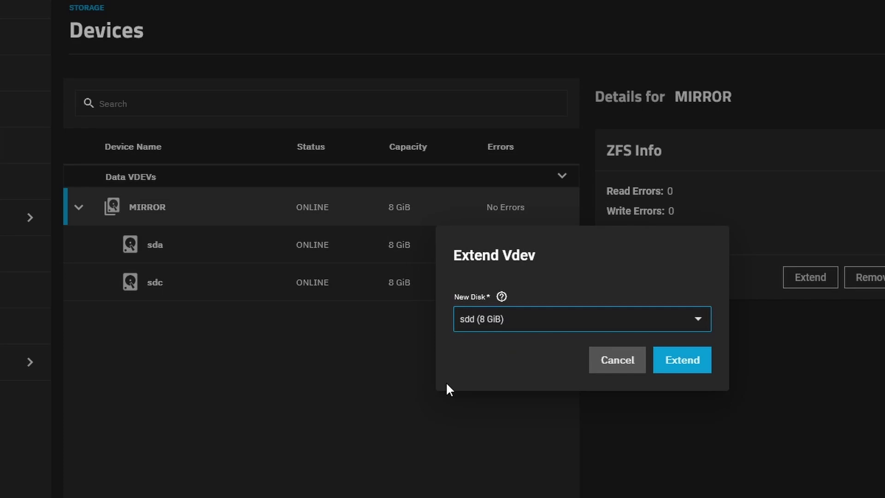
# Step: Confirm the extend with sdd and view the new third mirror member's details
pyautogui.click(686, 367)
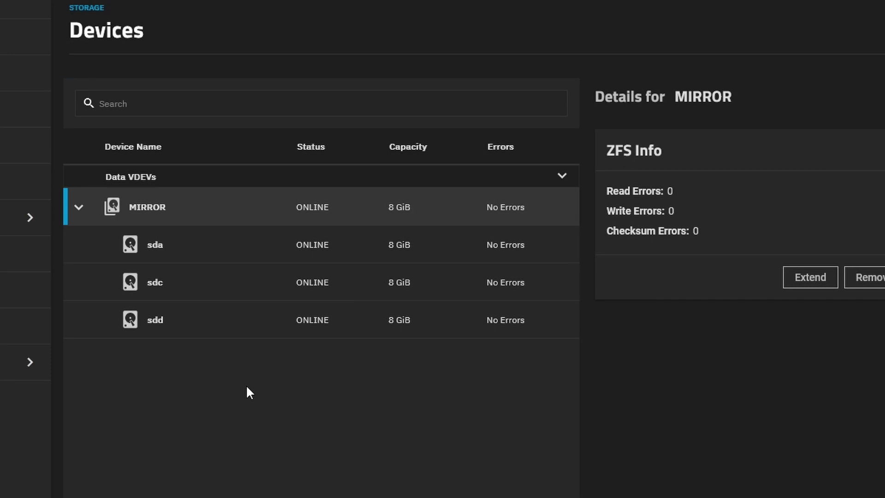
pyautogui.click(175, 319)
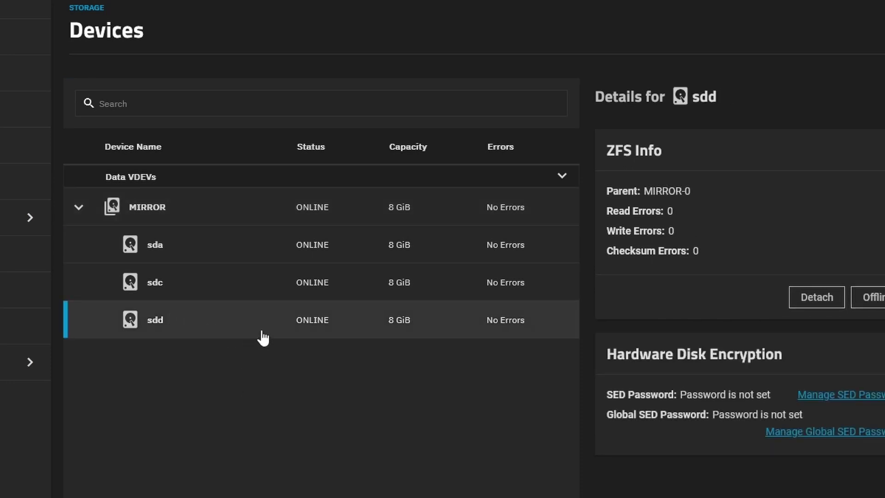